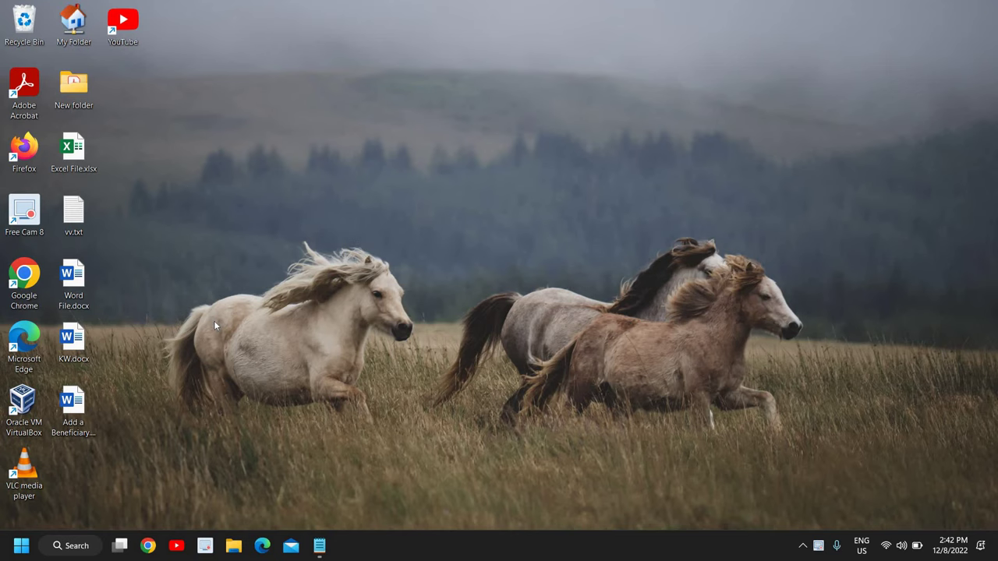
Open a Chrome window and navigate to intel.com.
{"action": "left_click", "coordinate": [148, 545]}
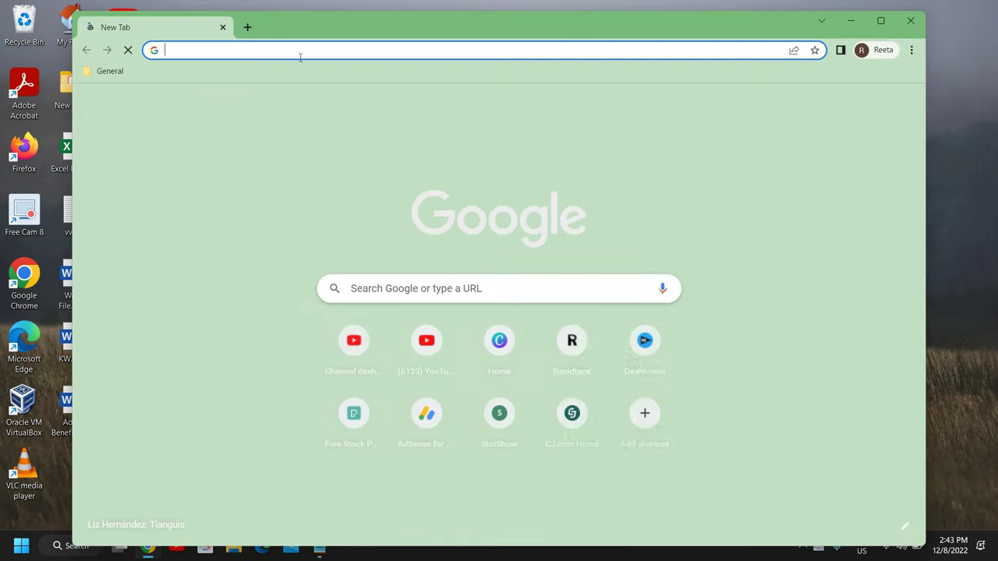
{"action": "left_click", "coordinate": [295, 51]}
{"action": "type", "text": "in"}
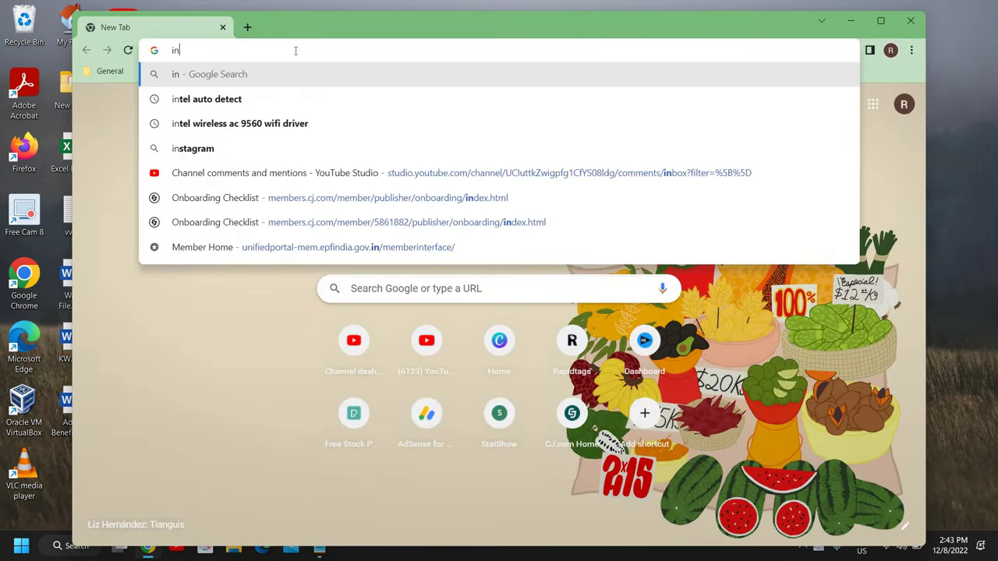
{"action": "type", "text": "tel"}
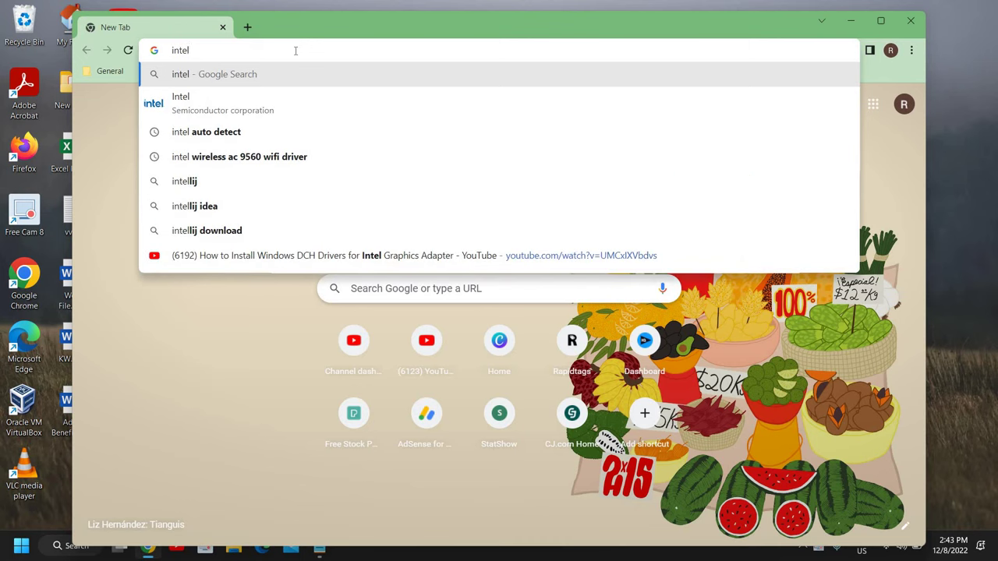
{"action": "type", "text": ".com"}
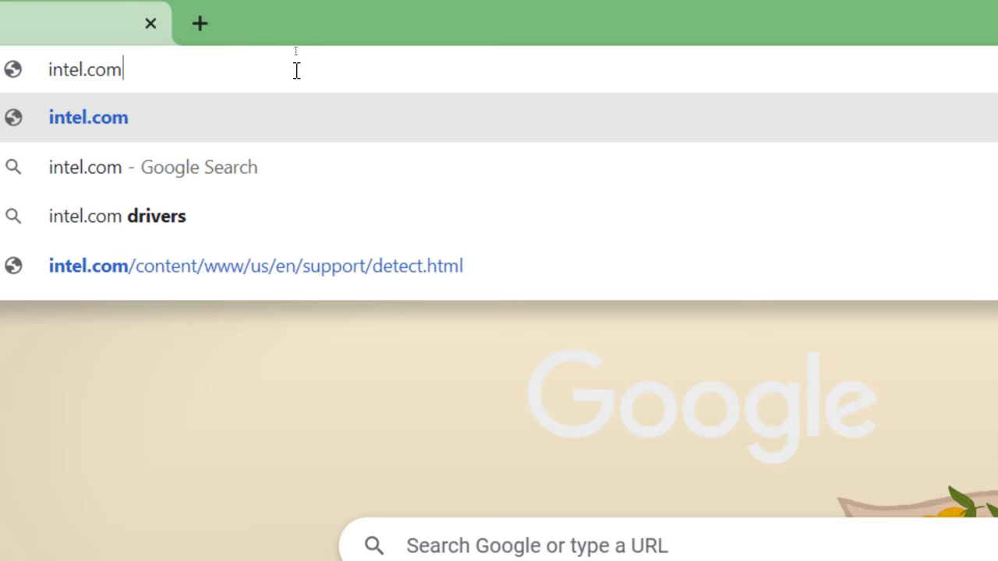
{"action": "key", "text": "Return"}
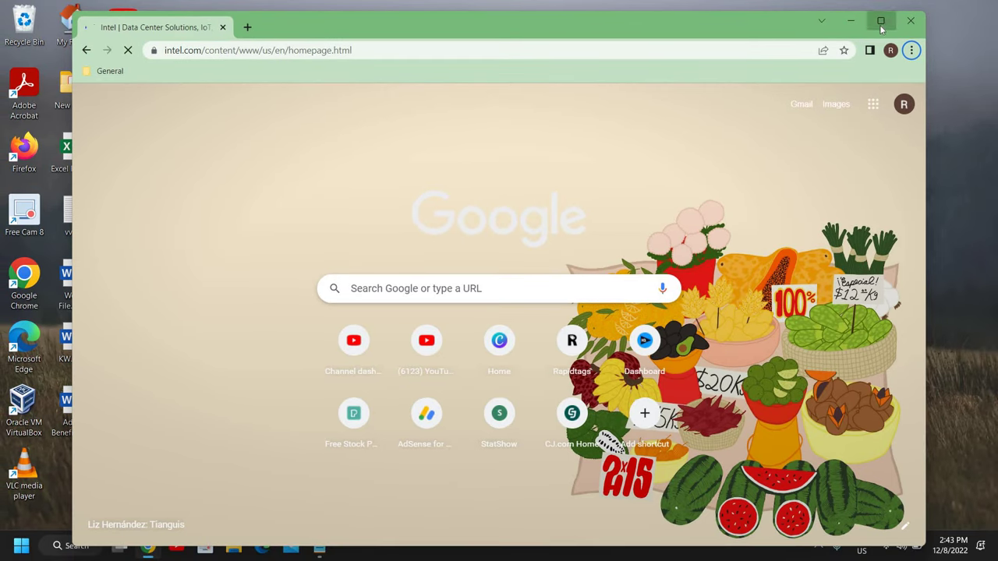
Maximize Chrome and show the intel.com Support menu.
{"action": "left_click", "coordinate": [885, 20]}
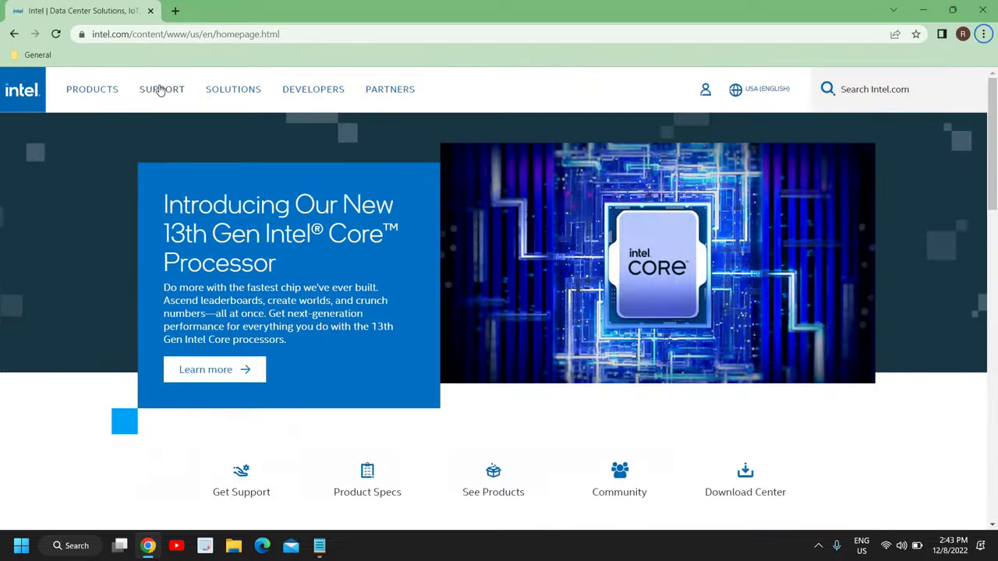
{"action": "left_click", "coordinate": [159, 90]}
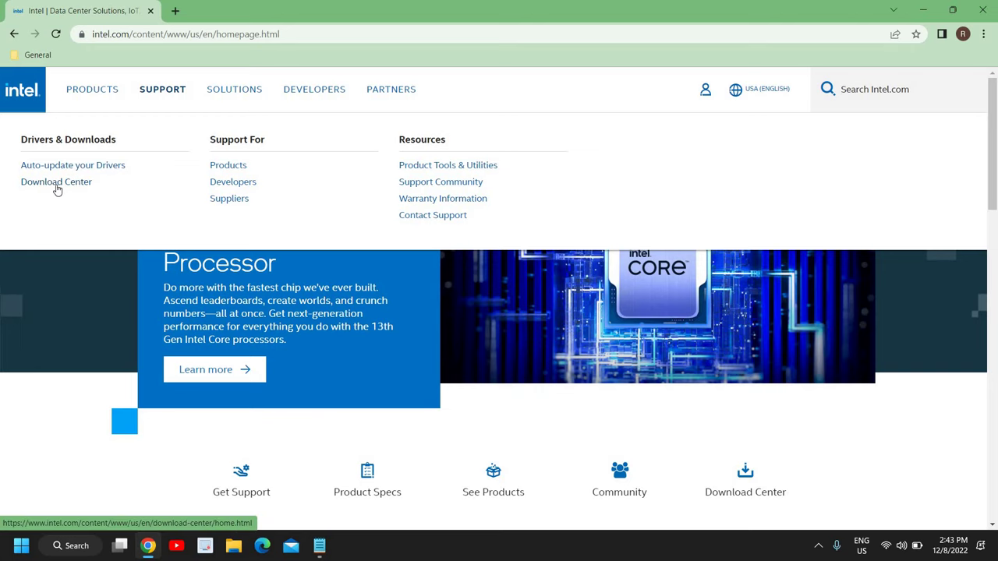
Go to the Download Center and bring its Select Your Product categories into view.
{"action": "left_click", "coordinate": [56, 187]}
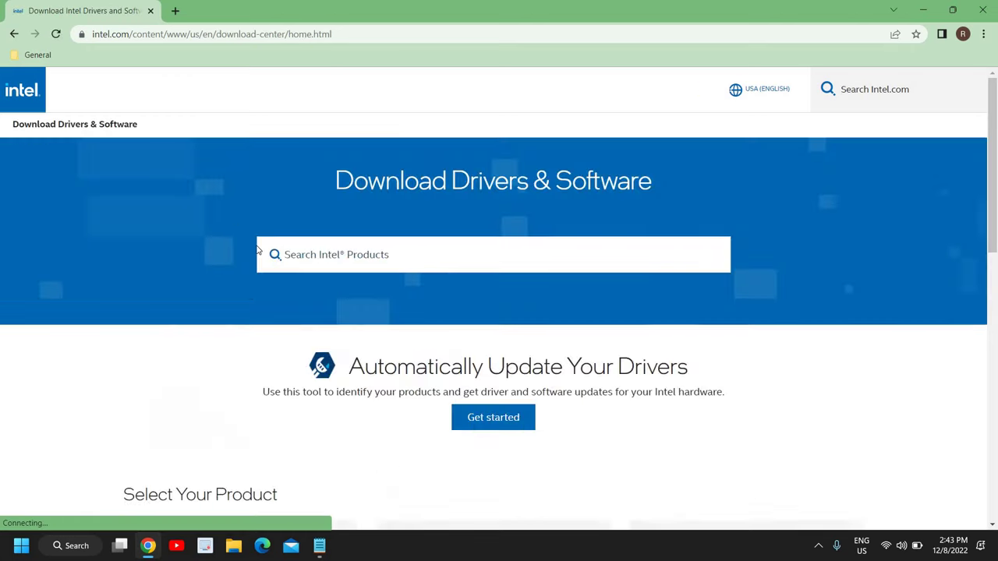
{"action": "scroll", "coordinate": [272, 273], "scroll_direction": "down", "scroll_amount": 2}
{"action": "scroll", "coordinate": [533, 233], "scroll_direction": "down", "scroll_amount": 1}
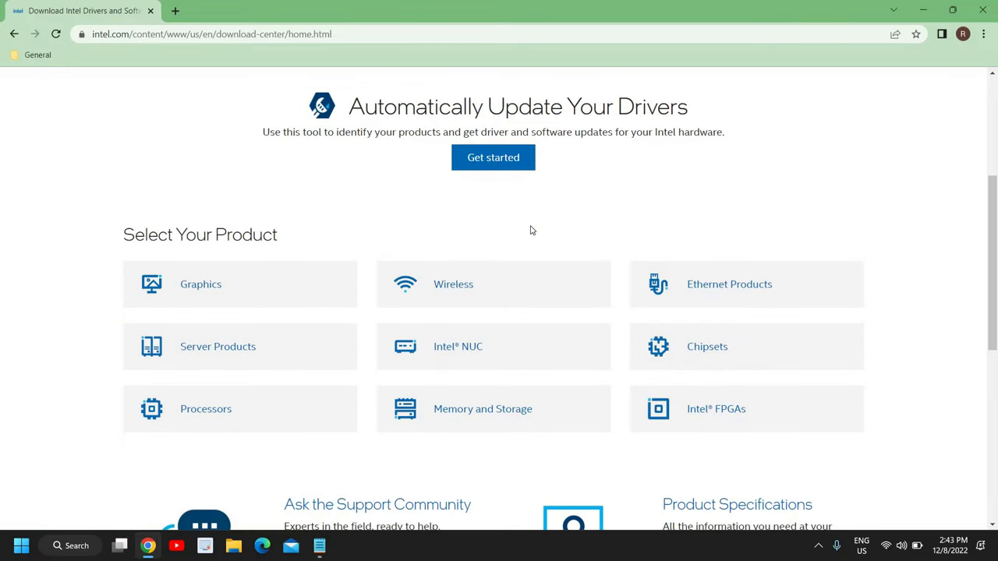
{"action": "scroll", "coordinate": [530, 230], "scroll_direction": "up", "scroll_amount": 1}
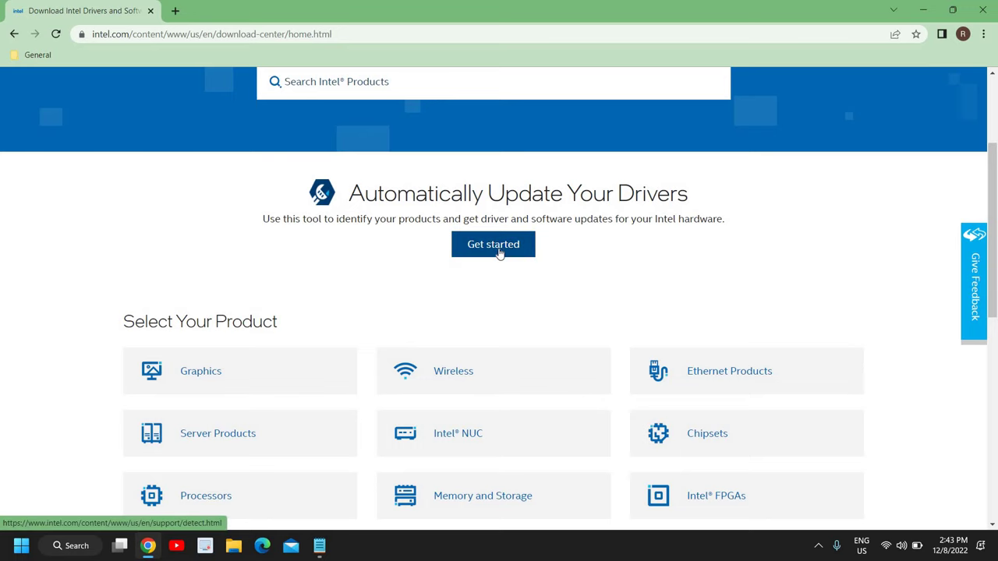
{"action": "scroll", "coordinate": [425, 290], "scroll_direction": "down", "scroll_amount": 1}
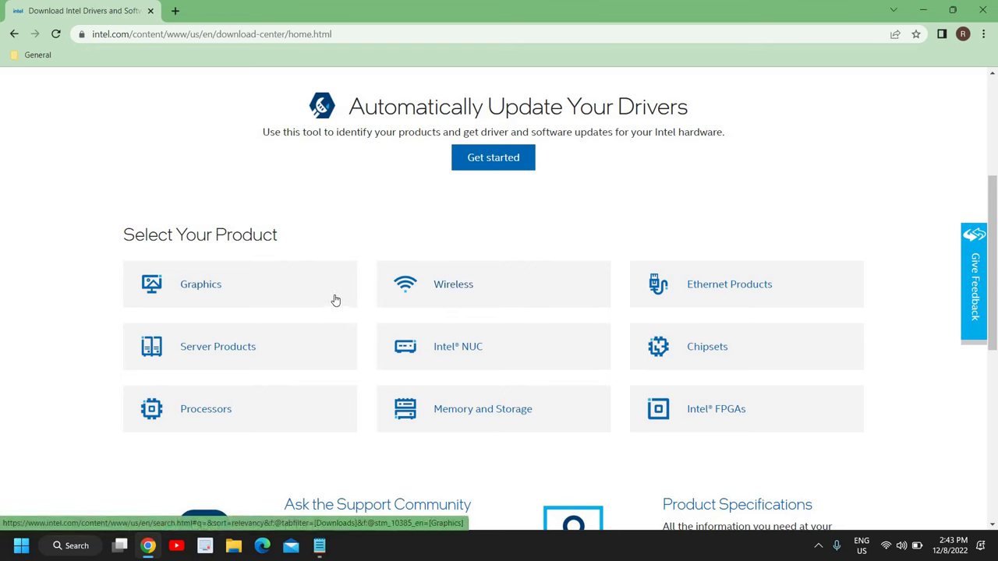
Filter downloads to Graphics and review the 38 results, led by Windows DCH Drivers.
{"action": "left_click", "coordinate": [207, 290]}
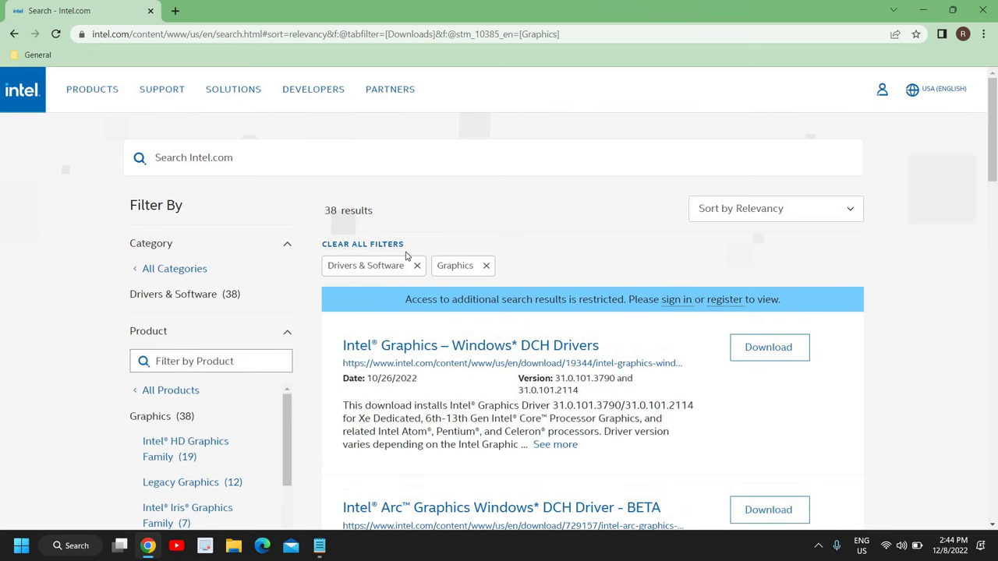
{"action": "scroll", "coordinate": [406, 255], "scroll_direction": "down", "scroll_amount": 1}
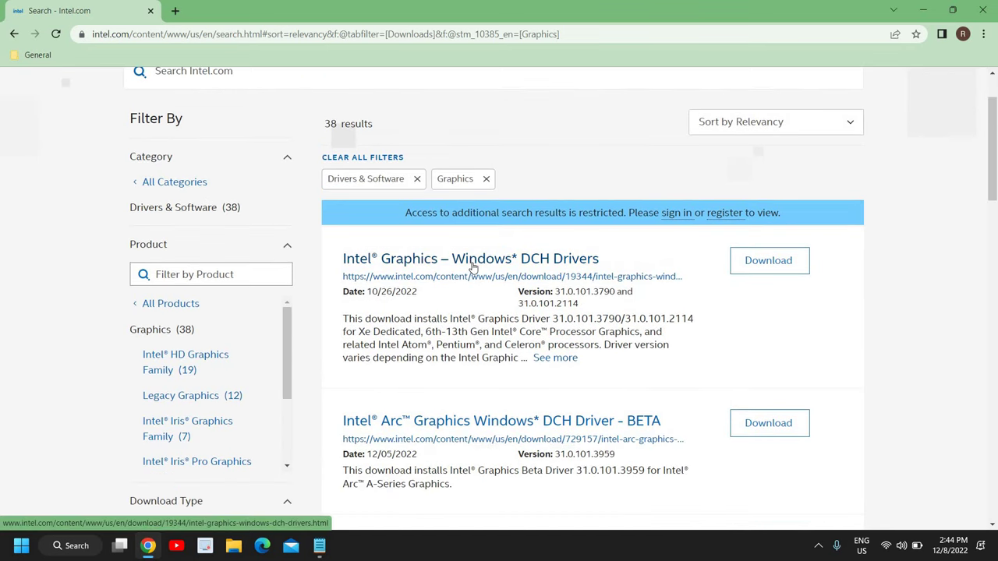
{"action": "scroll", "coordinate": [572, 273], "scroll_direction": "down", "scroll_amount": 2}
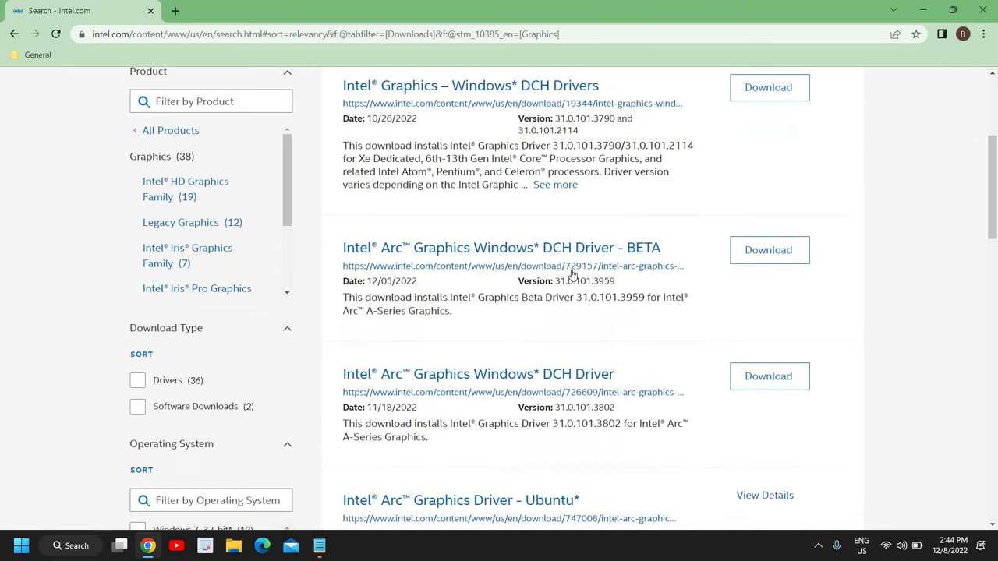
{"action": "scroll", "coordinate": [421, 366], "scroll_direction": "up", "scroll_amount": 2}
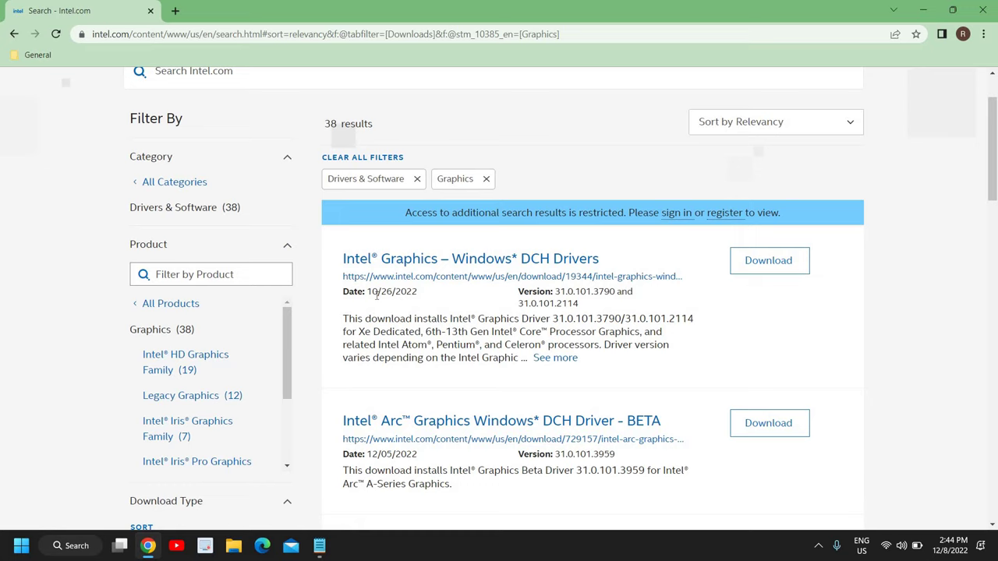
{"action": "scroll", "coordinate": [378, 293], "scroll_direction": "down", "scroll_amount": 2}
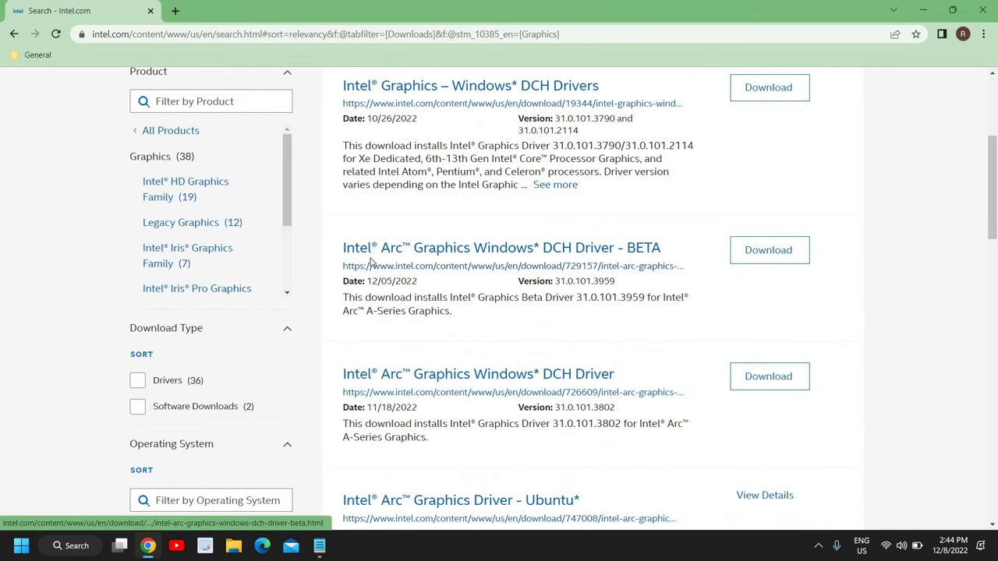
{"action": "scroll", "coordinate": [437, 341], "scroll_direction": "down", "scroll_amount": 2}
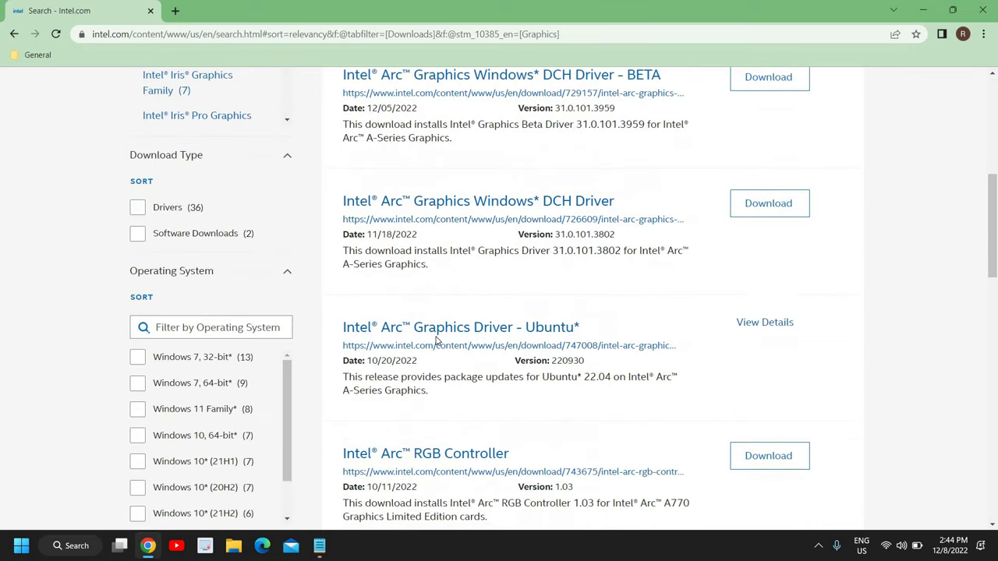
{"action": "scroll", "coordinate": [436, 341], "scroll_direction": "up", "scroll_amount": 5}
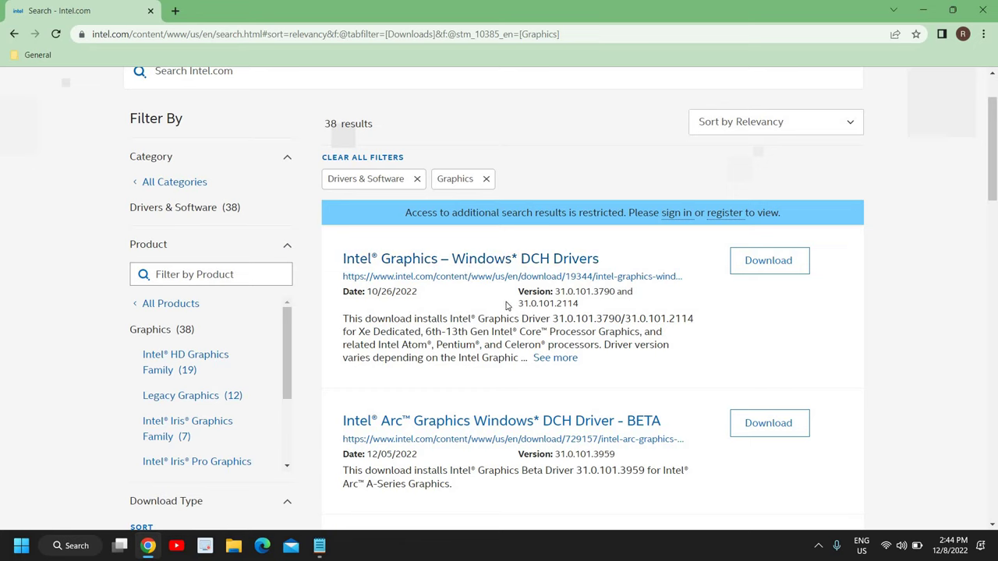
Review the exe and zip downloads of Intel Graphics – Windows DCH Drivers version 31.0.101.3790.
{"action": "left_click", "coordinate": [416, 282]}
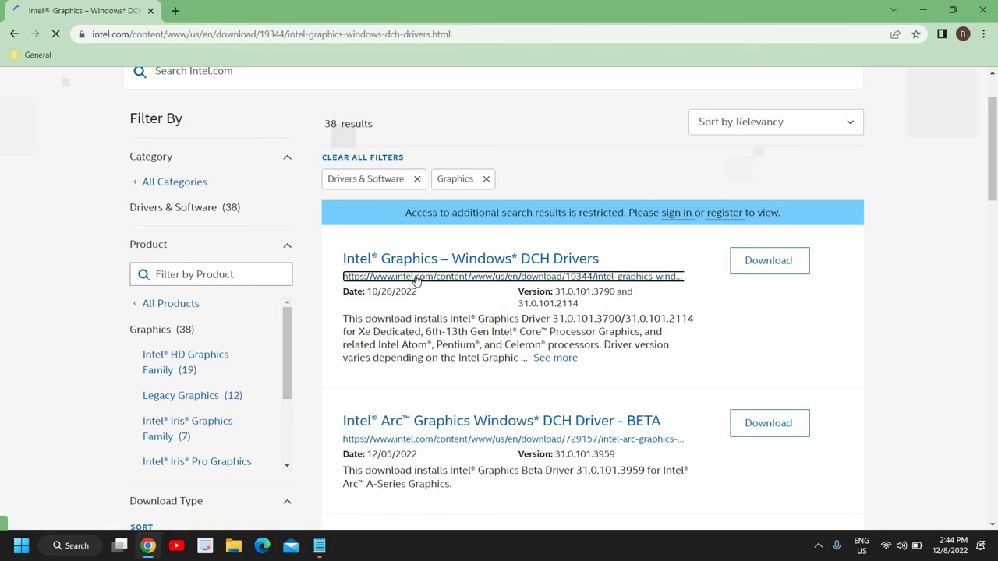
{"action": "scroll", "coordinate": [416, 282], "scroll_direction": "down", "scroll_amount": 1}
{"action": "scroll", "coordinate": [416, 282], "scroll_direction": "down", "scroll_amount": 1}
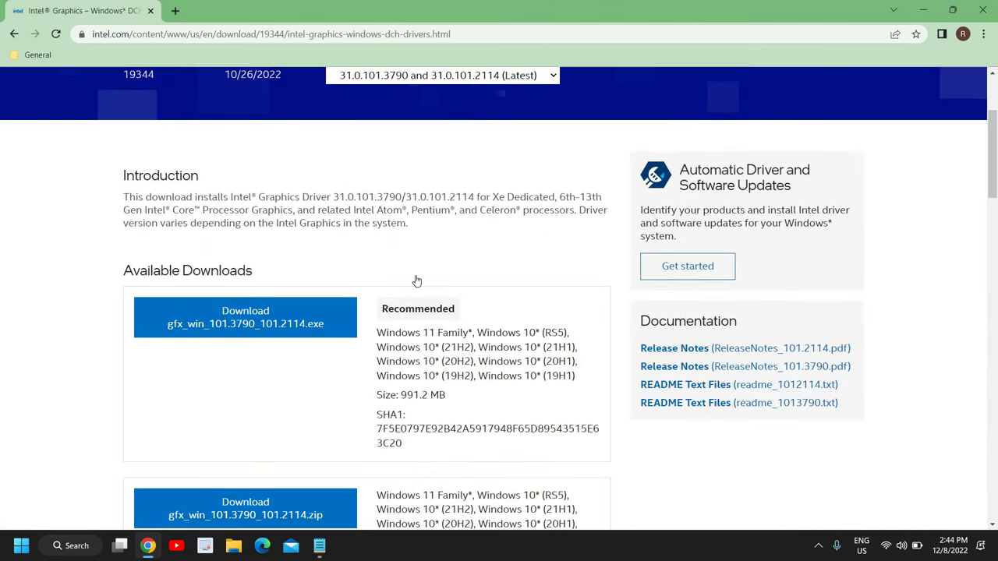
{"action": "scroll", "coordinate": [413, 284], "scroll_direction": "down", "scroll_amount": 1}
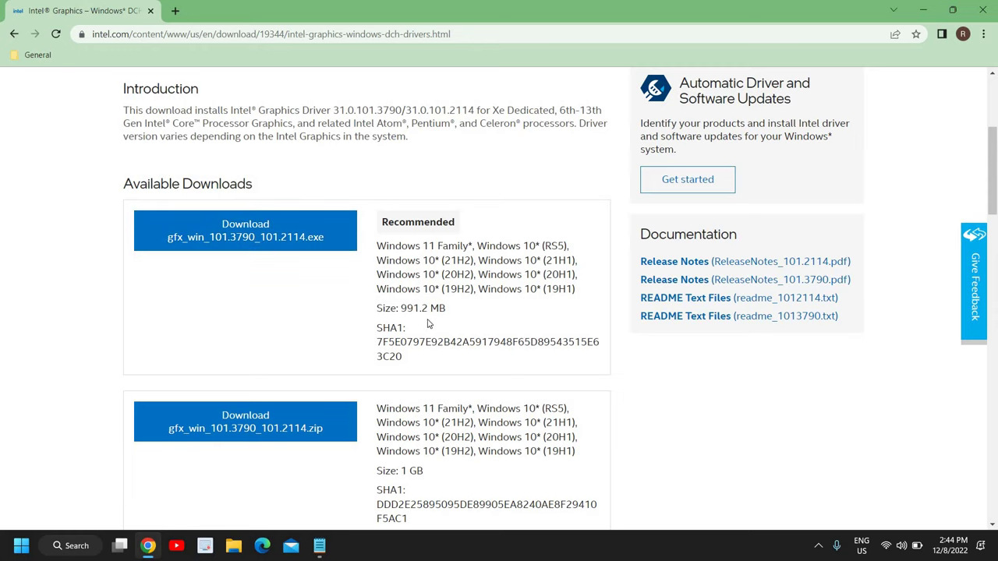
{"action": "scroll", "coordinate": [427, 323], "scroll_direction": "down", "scroll_amount": 2}
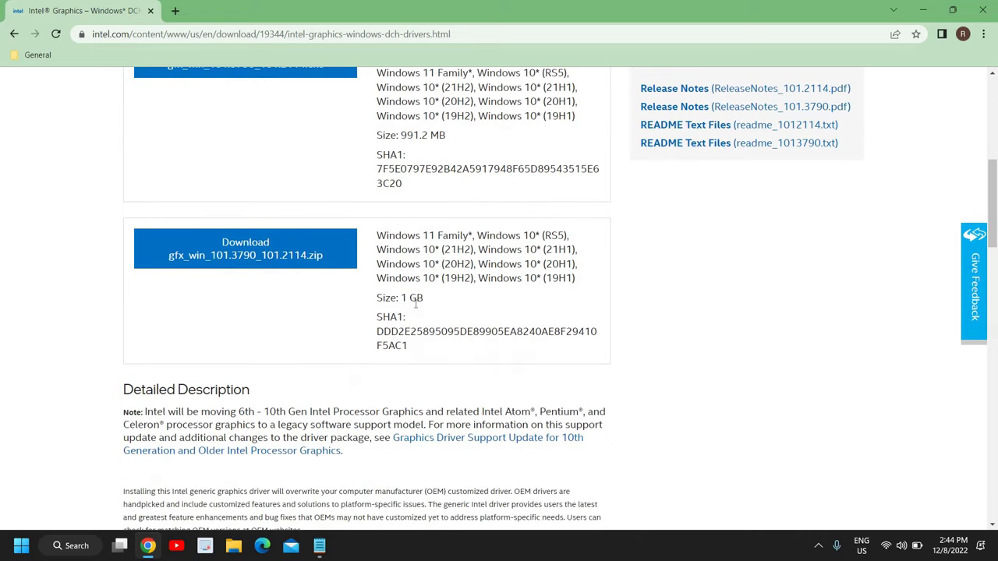
{"action": "scroll", "coordinate": [416, 304], "scroll_direction": "up", "scroll_amount": 5}
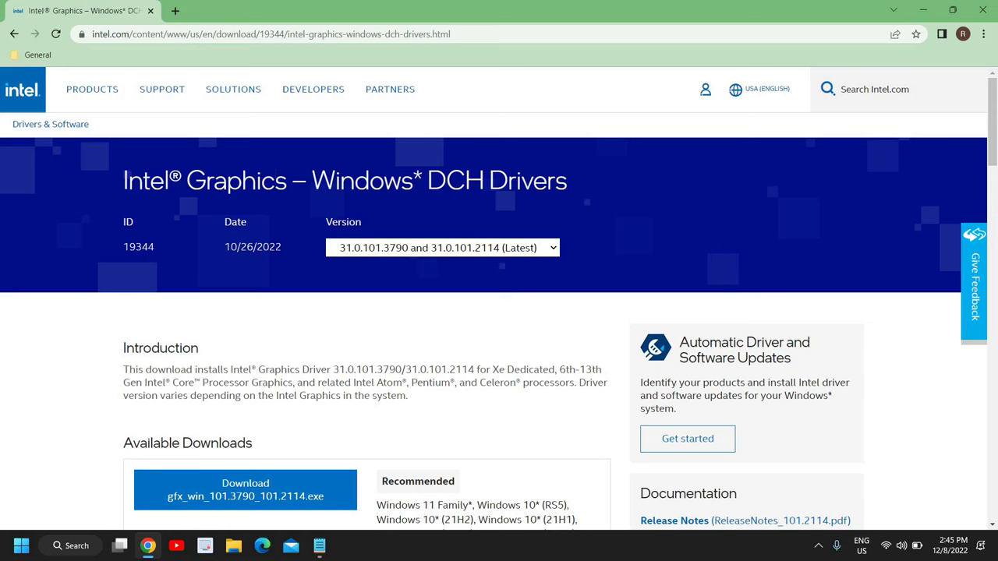
Return to the Download Center, then download the Intel DSA installer from its page.
{"action": "left_click", "coordinate": [14, 34]}
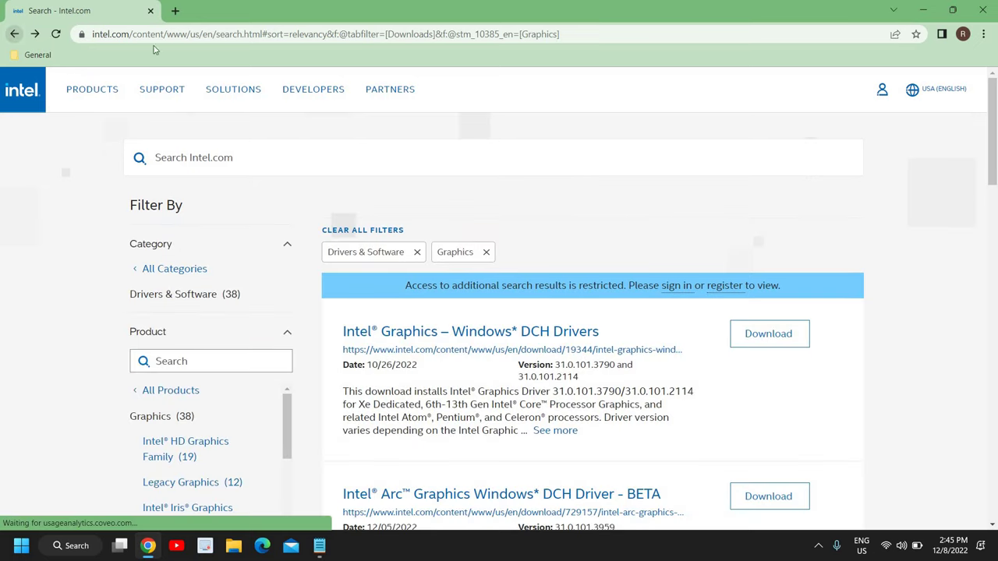
{"action": "left_click", "coordinate": [14, 33]}
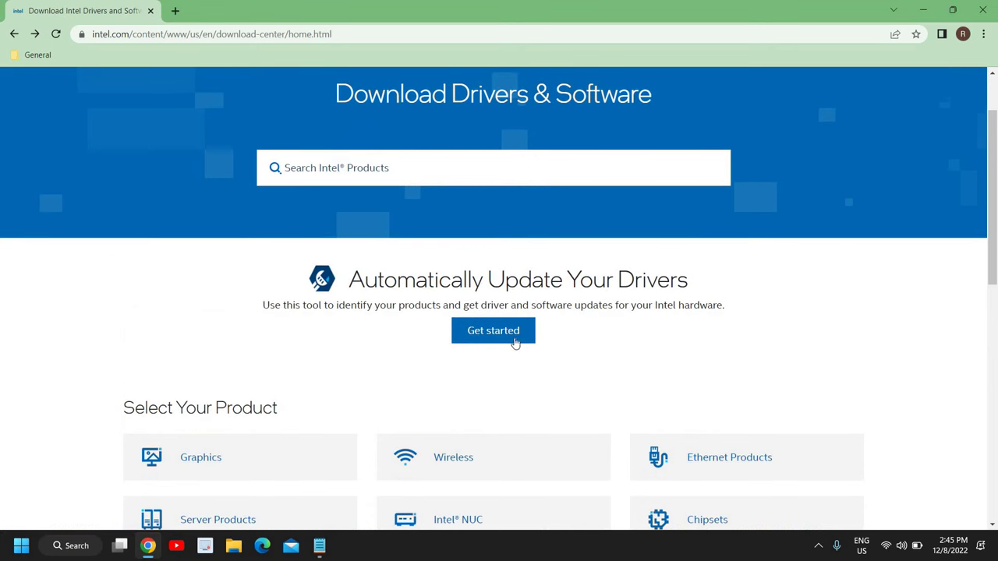
{"action": "left_click", "coordinate": [514, 343]}
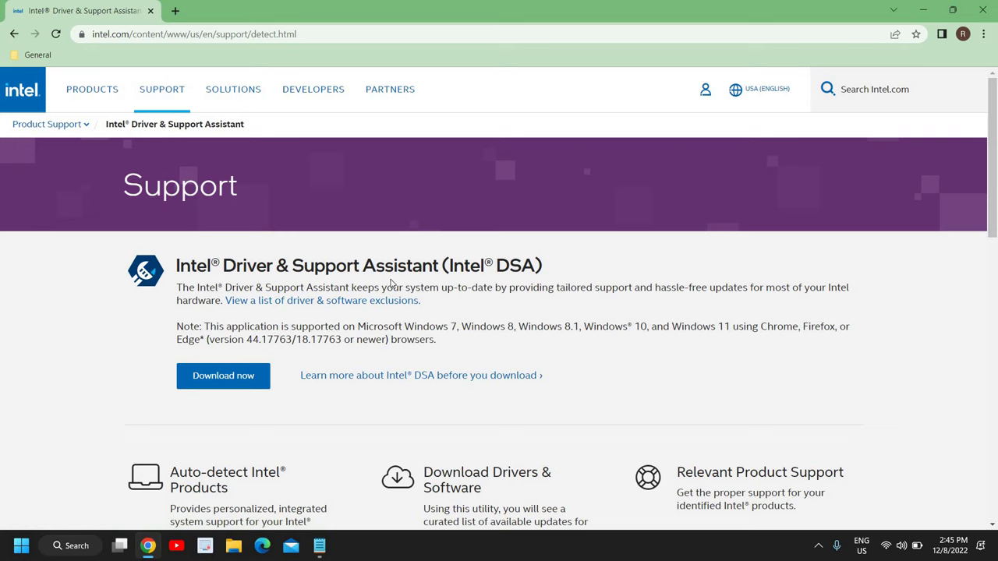
{"action": "left_click", "coordinate": [242, 374]}
Run Intel-Driver-and-Support-Assistant-Installer.exe from Chrome's download bar.
{"action": "left_click", "coordinate": [217, 385]}
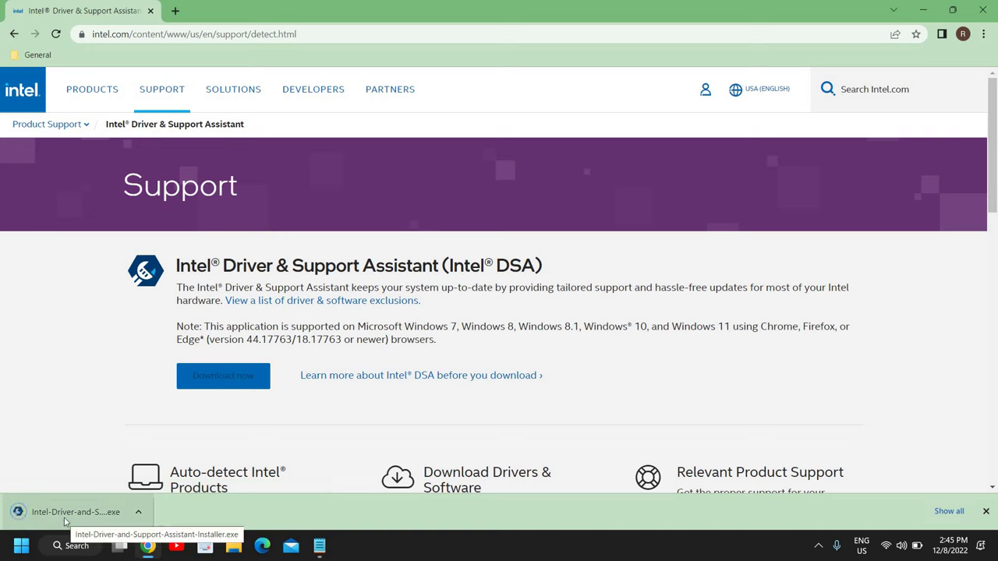
{"action": "left_click", "coordinate": [69, 515]}
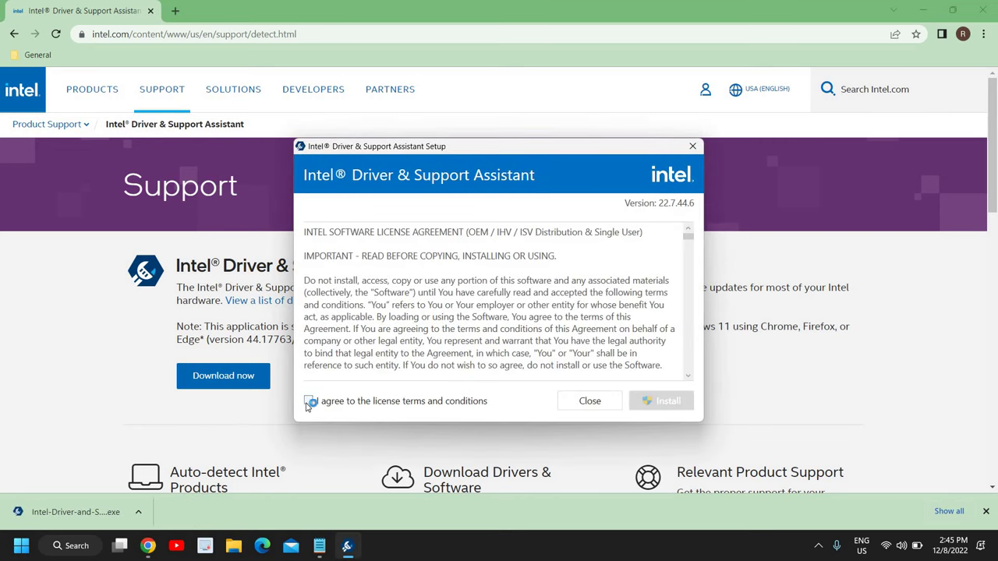
Agree to the license terms and install Intel Driver & Support Assistant.
{"action": "left_click", "coordinate": [308, 401]}
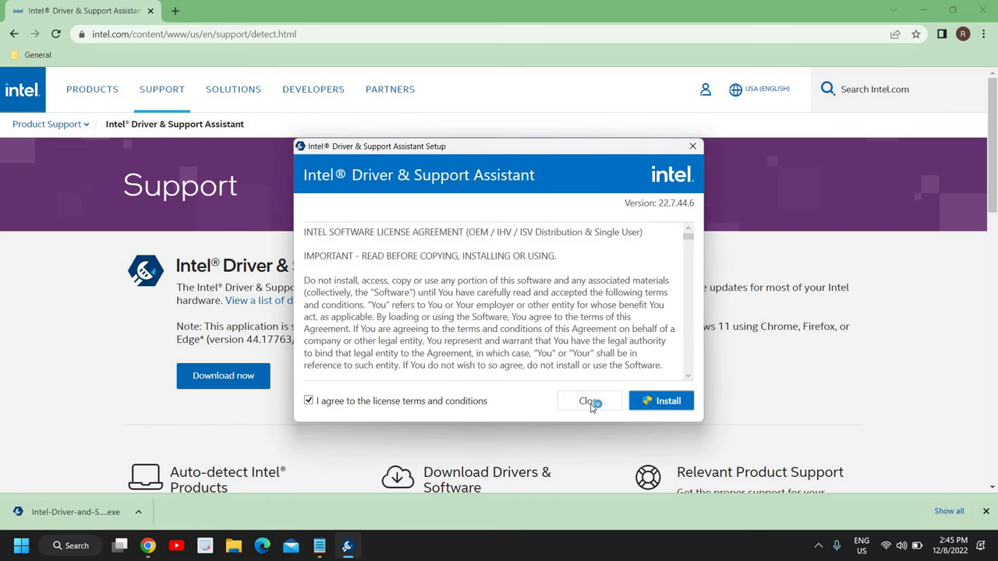
{"action": "left_click", "coordinate": [660, 400]}
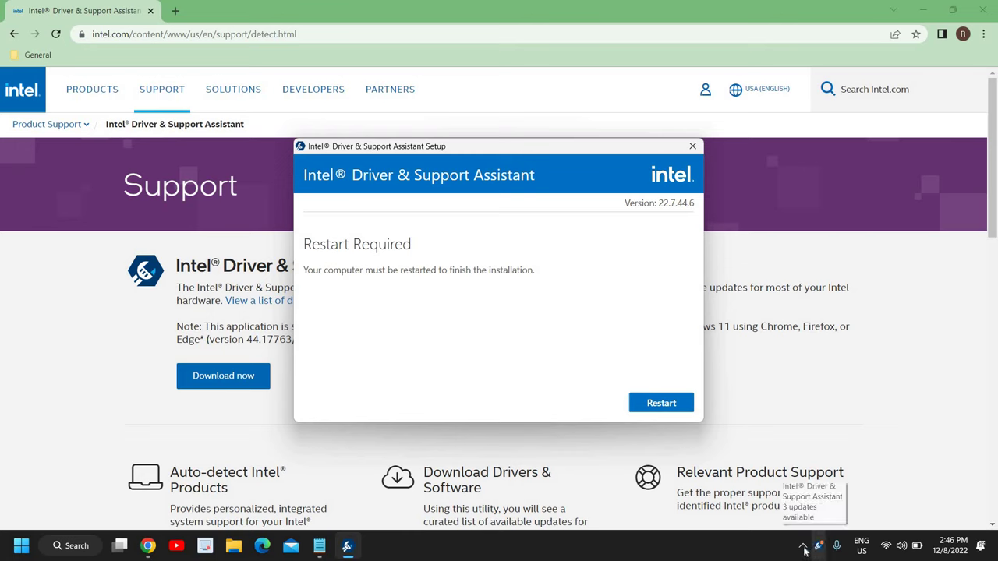
Launch Intel DSA from the hidden tray icons and expand its Invalid Configuration Folder message.
{"action": "left_click", "coordinate": [817, 549]}
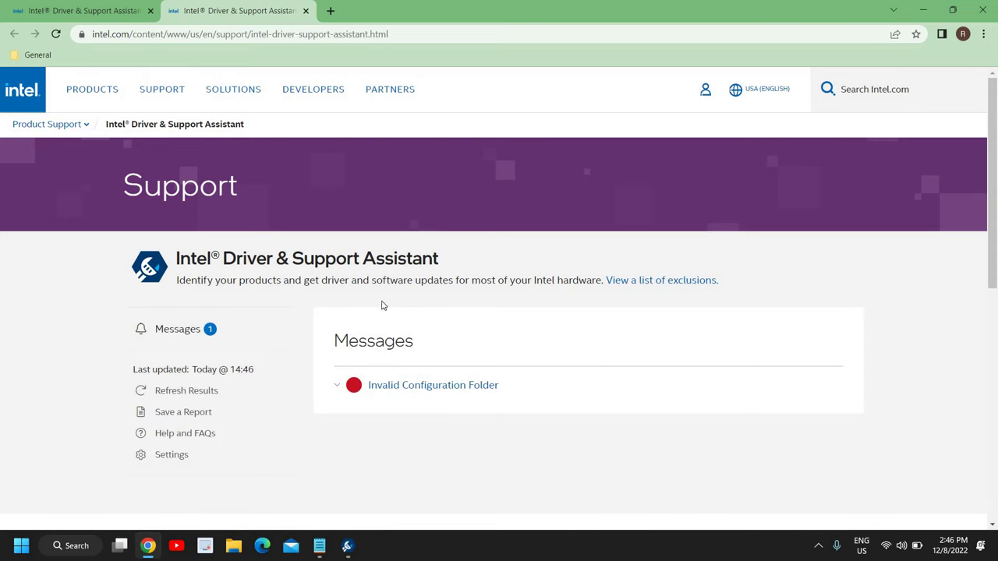
{"action": "left_click", "coordinate": [349, 390]}
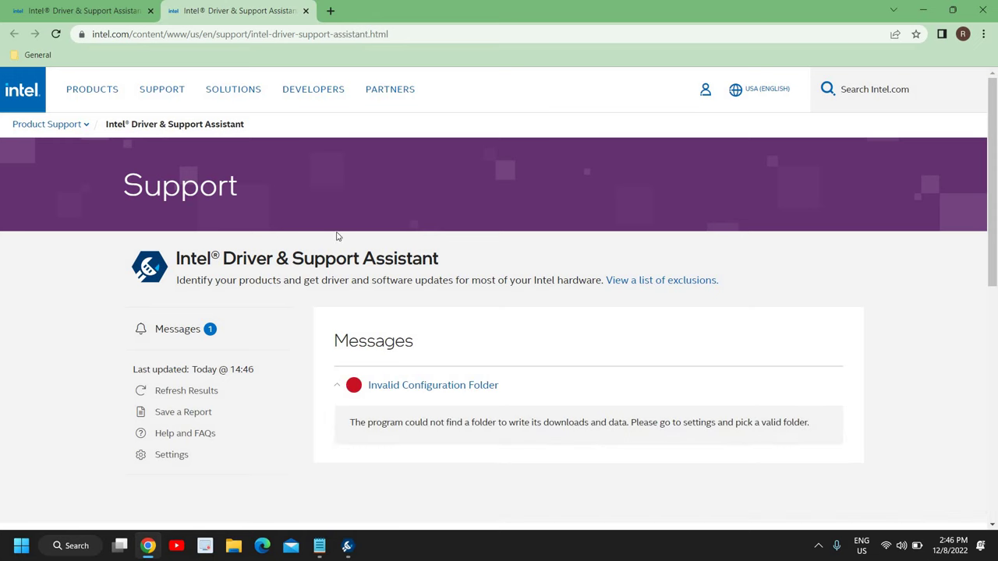
Minimize Chrome and close the Intel DSA Setup Restart Required window.
{"action": "left_click", "coordinate": [922, 10]}
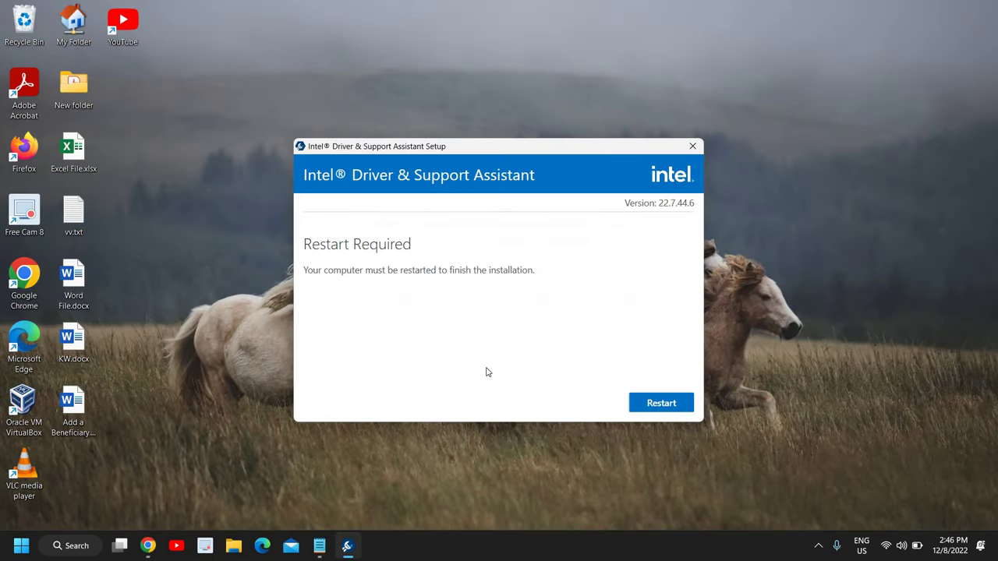
{"action": "left_click", "coordinate": [692, 147]}
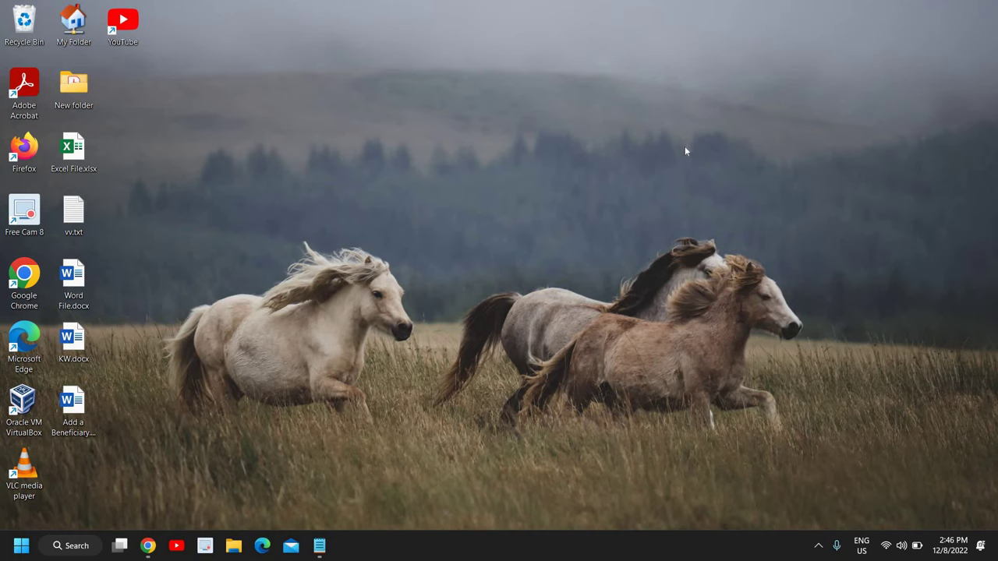